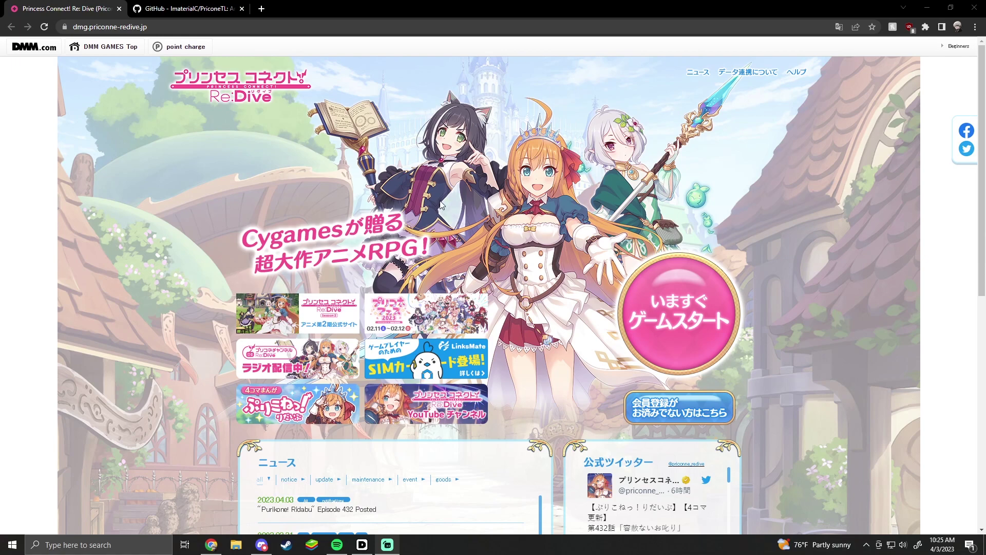
Start the game from the official Princess Connect! Re:Dive page at dmg.priconne-redive.jp
left_click(651, 325)
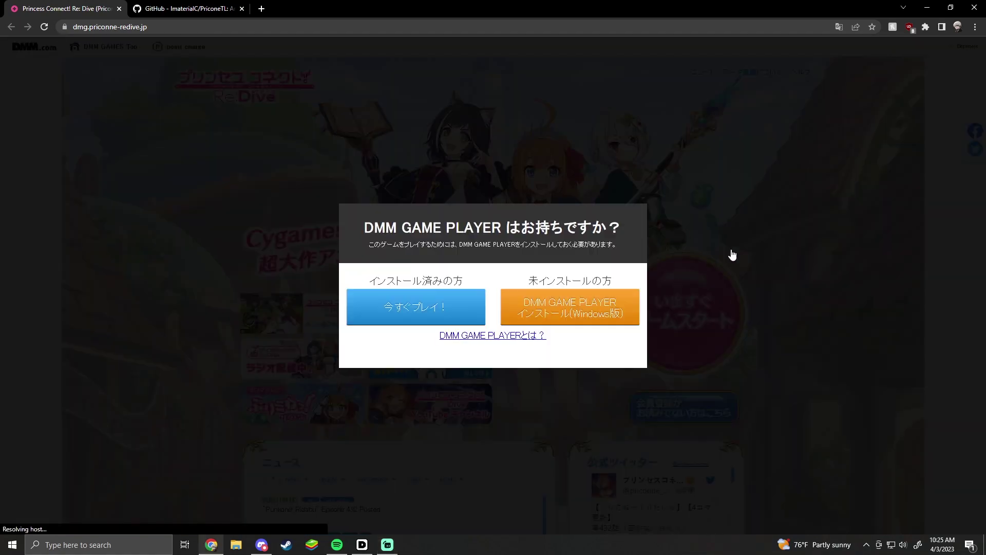
Download the DMM GAME PLAYER Windows installer and begin filling in the e-mail and password login fields
left_click(563, 308)
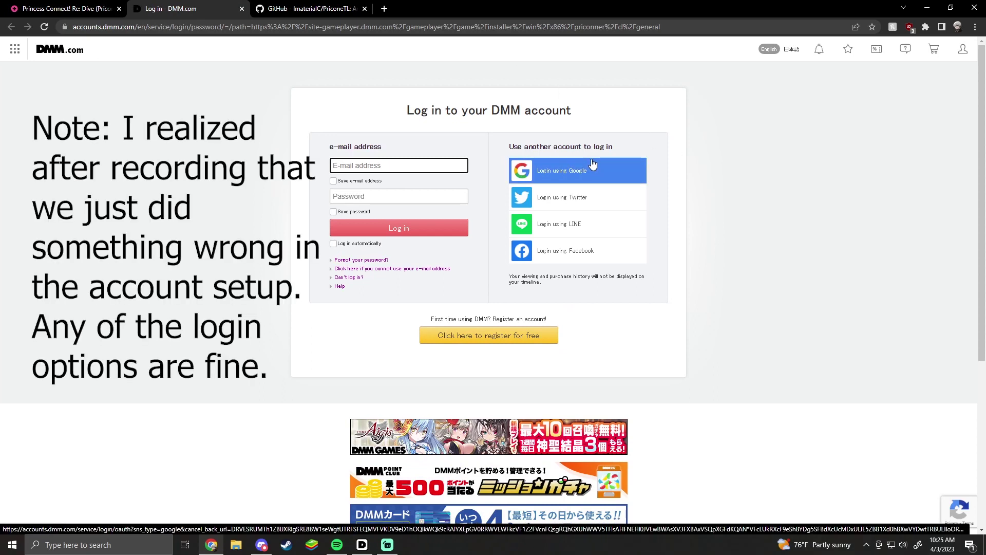
left_click(407, 165)
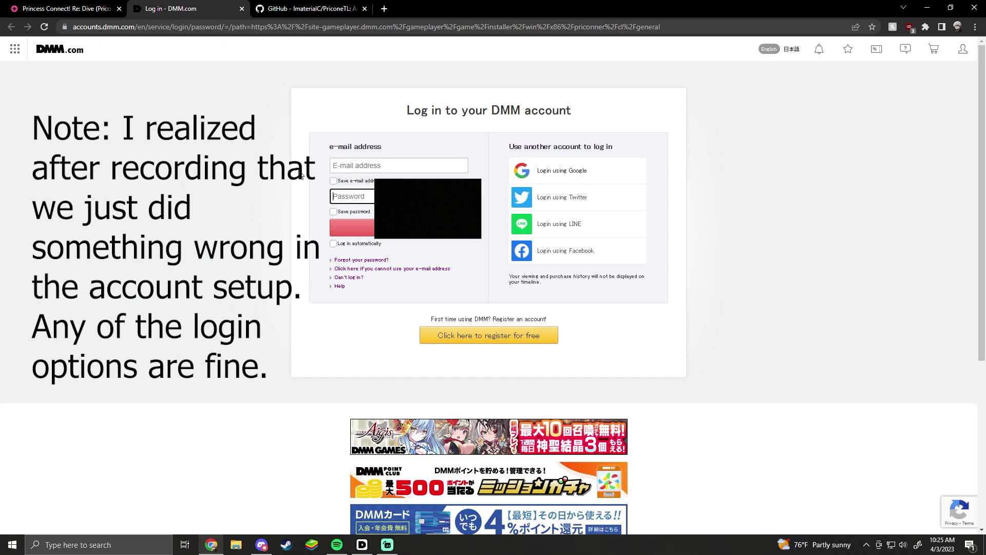
left_click(354, 139)
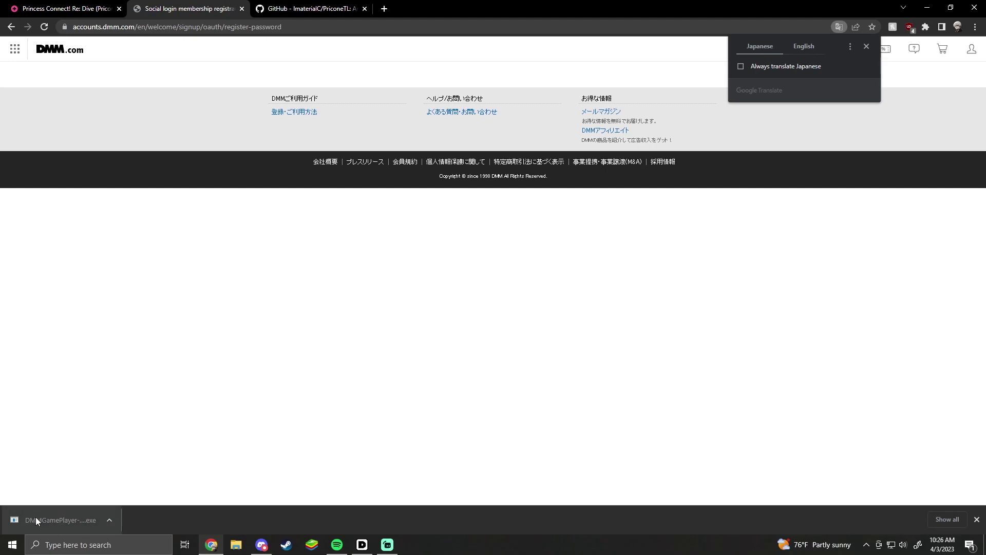
Minimize Chrome and request a password reset from the DMM GAME PLAYER login window
left_click(977, 519)
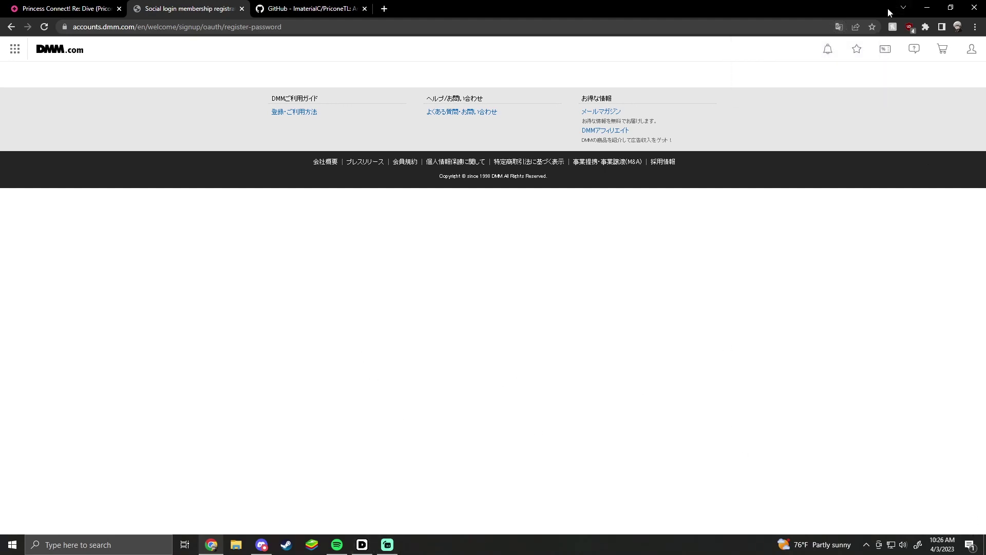
left_click(927, 8)
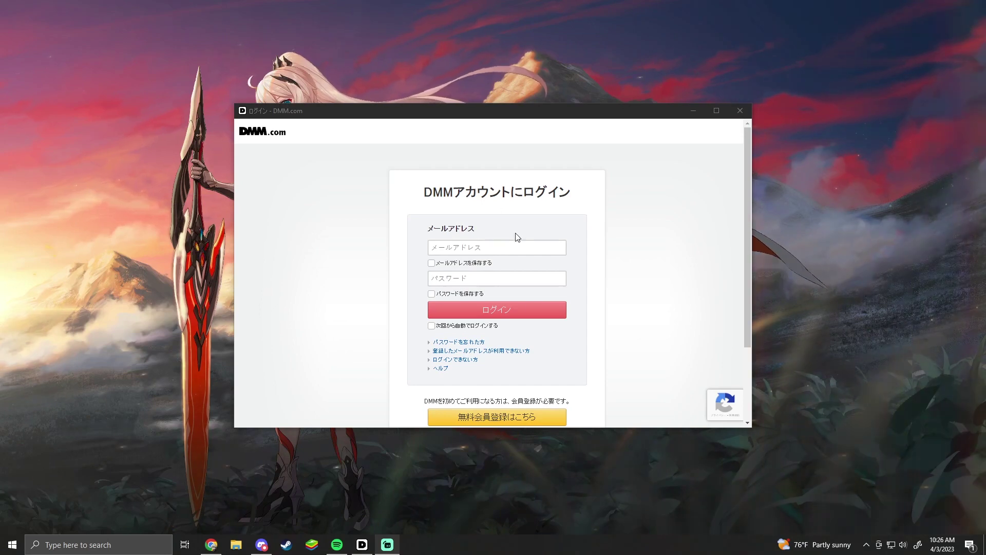
left_click(480, 253)
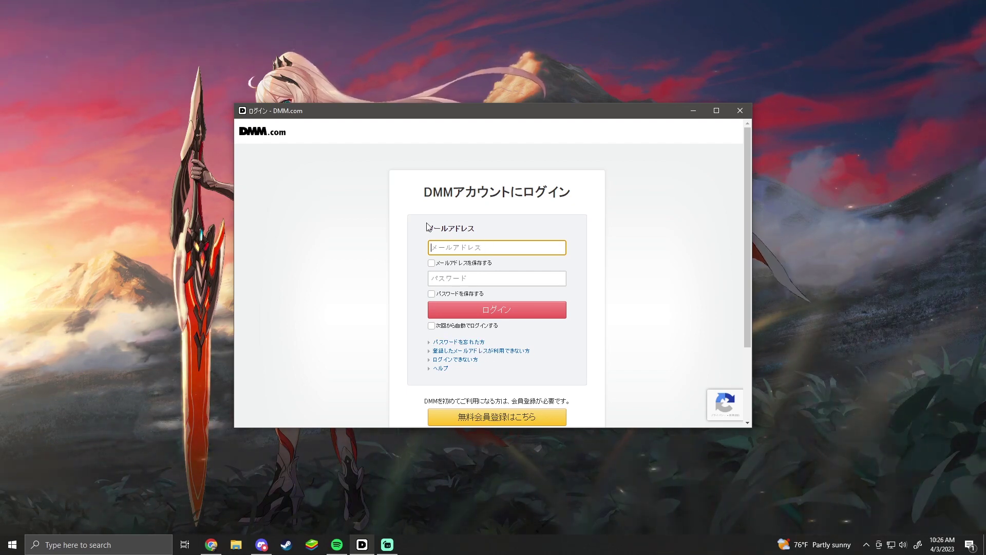
left_click(470, 341)
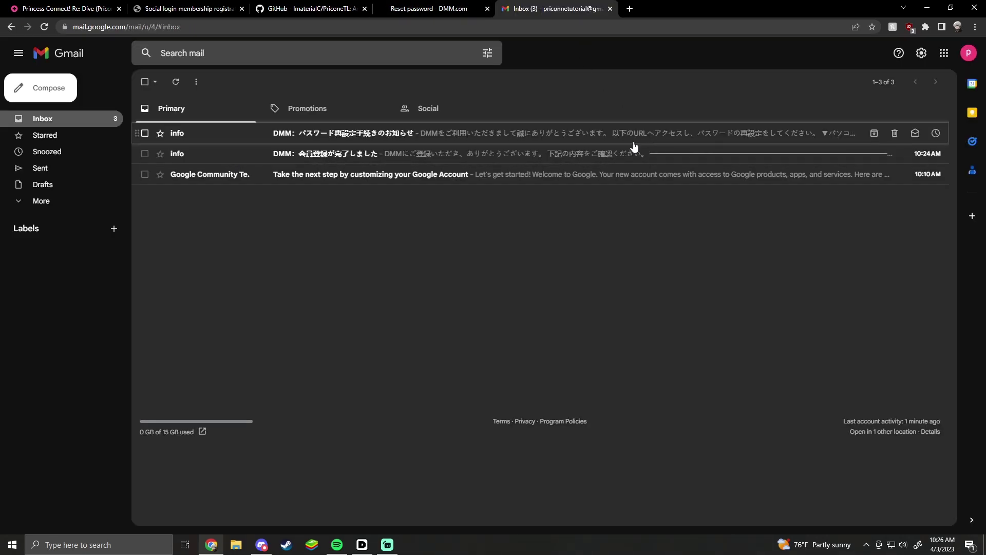
Open the DMM パスワード再設定 email in Gmail and follow its reset link
left_click(597, 134)
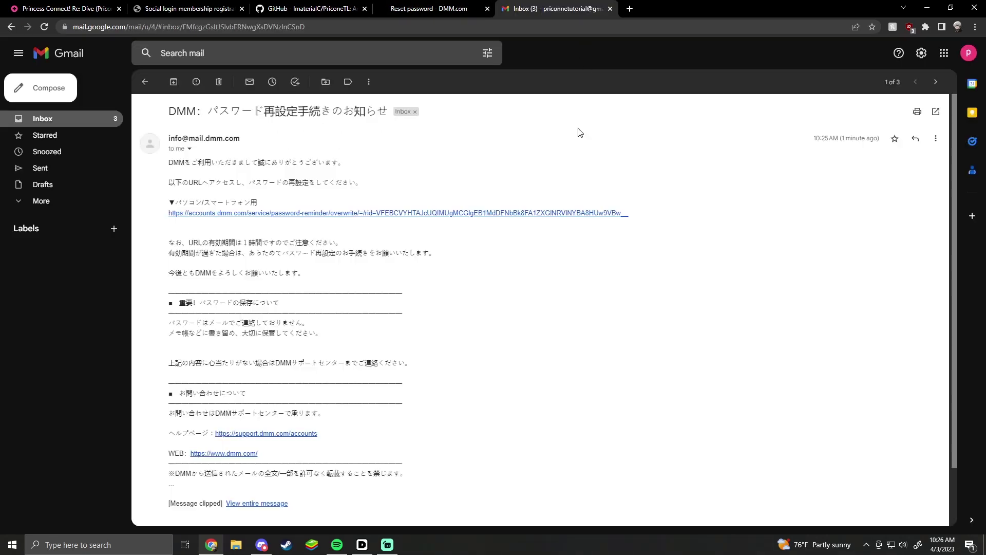
left_click(293, 216)
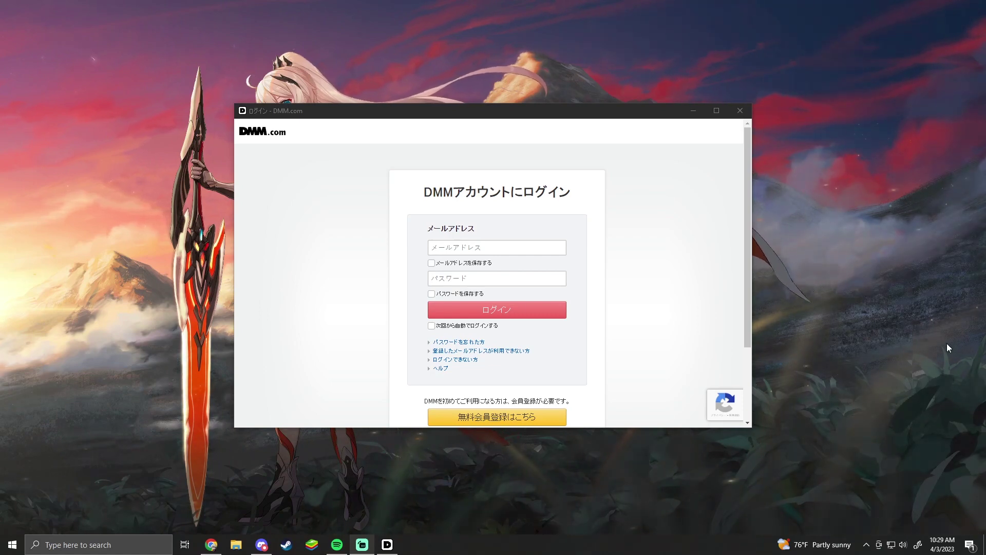
Log in to DMM GAME PLAYER with the account e-mail and the new password
left_click(493, 247)
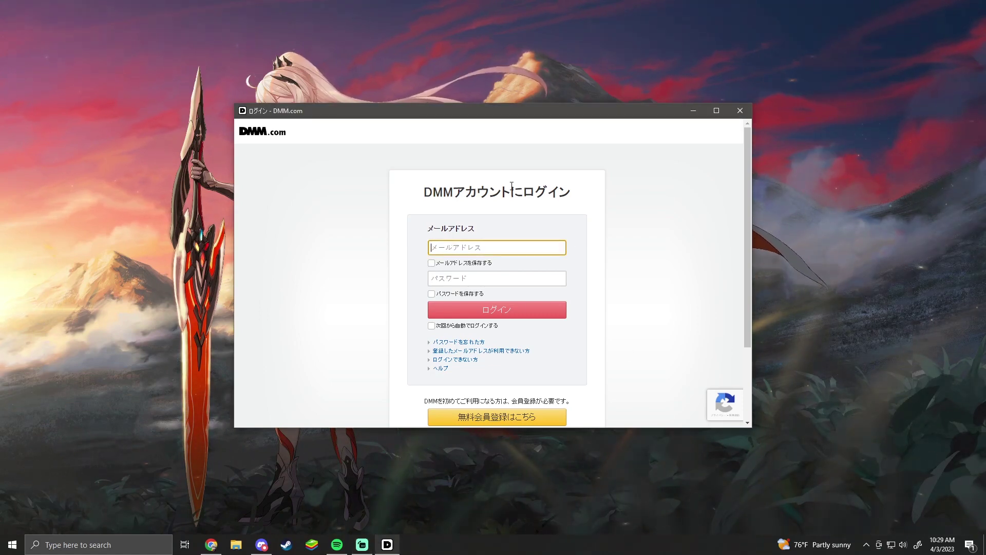
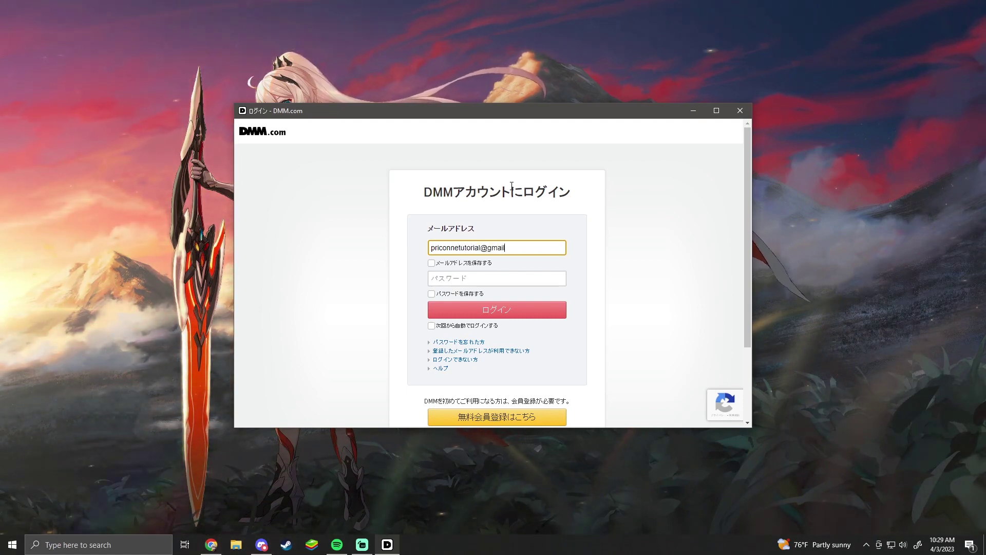
left_click(486, 277)
type("*********")
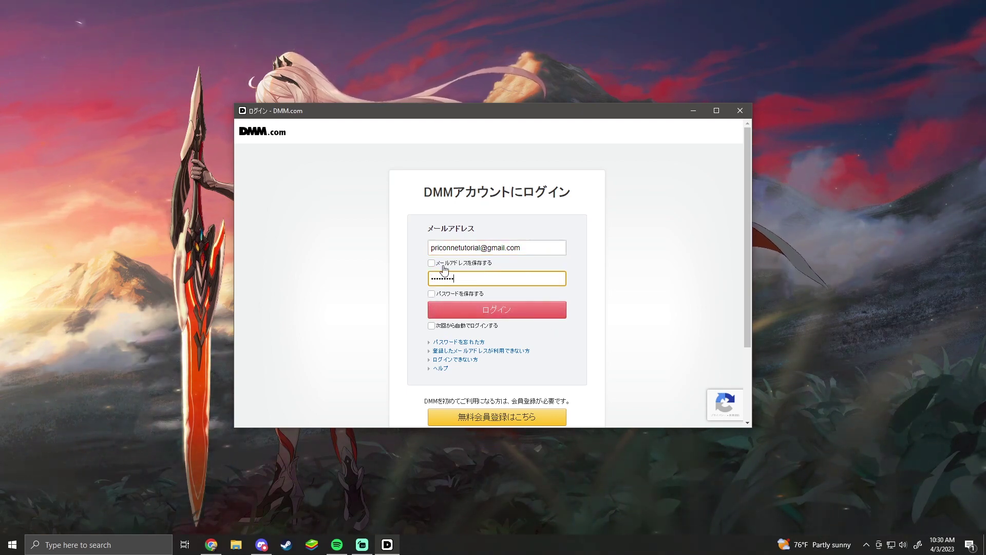
left_click(459, 313)
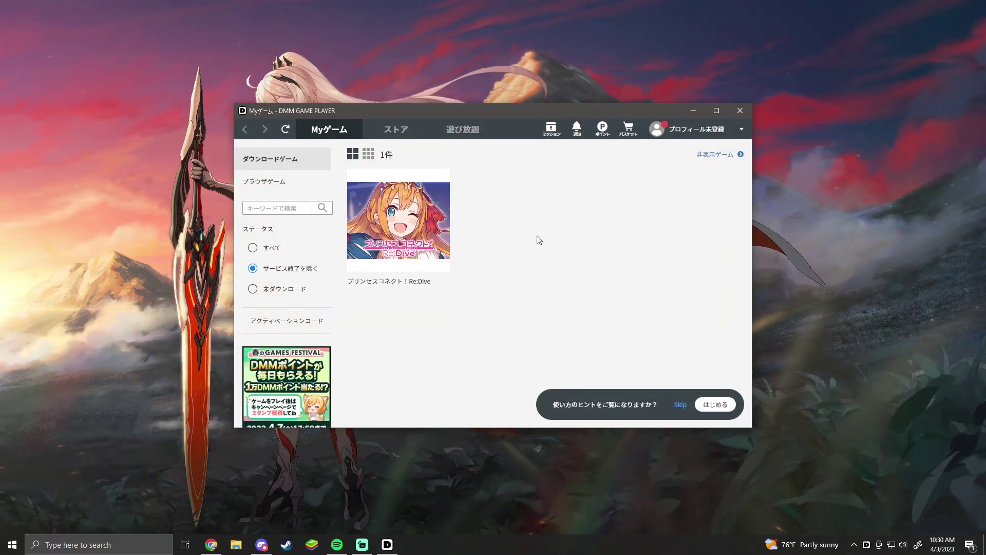
Search the DMM GAME PLAYER store for 'priconne'
left_click(400, 135)
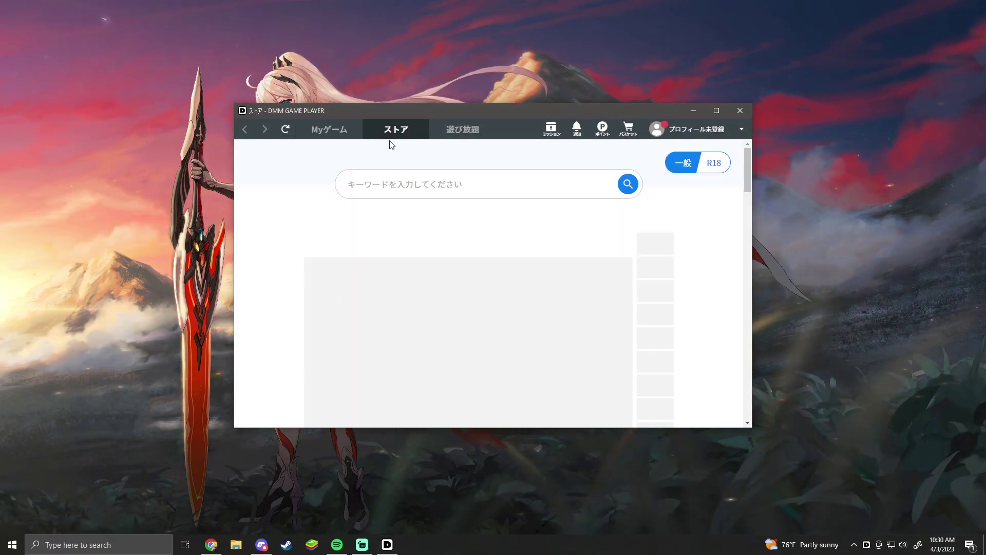
left_click(443, 184)
type("priconne")
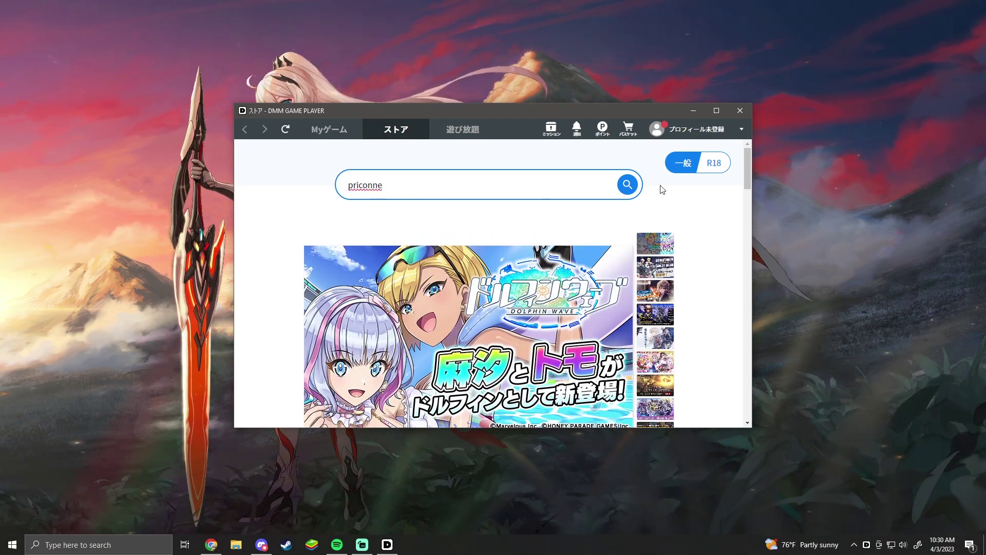
left_click(628, 184)
Open the Princess Connect! Re:Dive store page, then return to Myゲーム
left_click(306, 324)
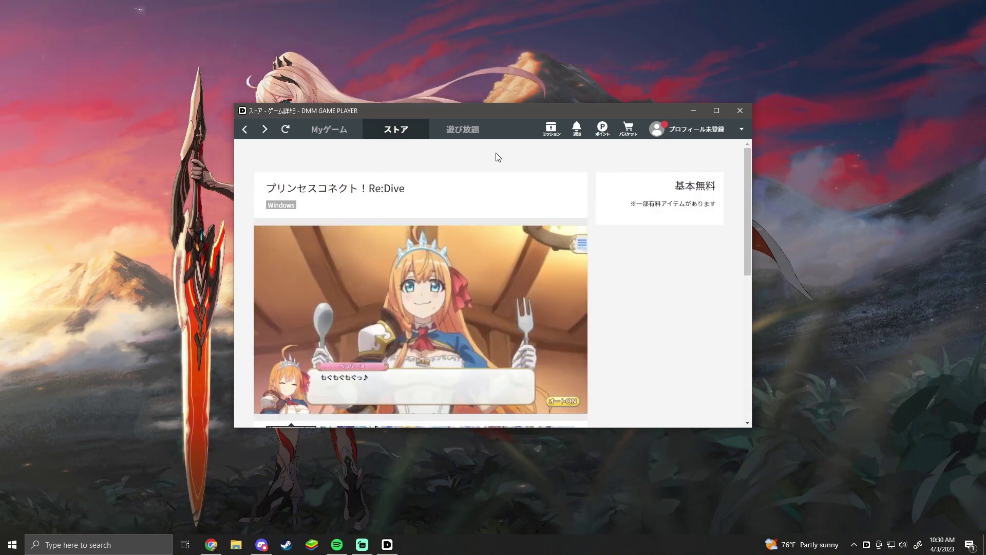
left_click_drag(631, 204, 711, 206)
left_click(710, 205)
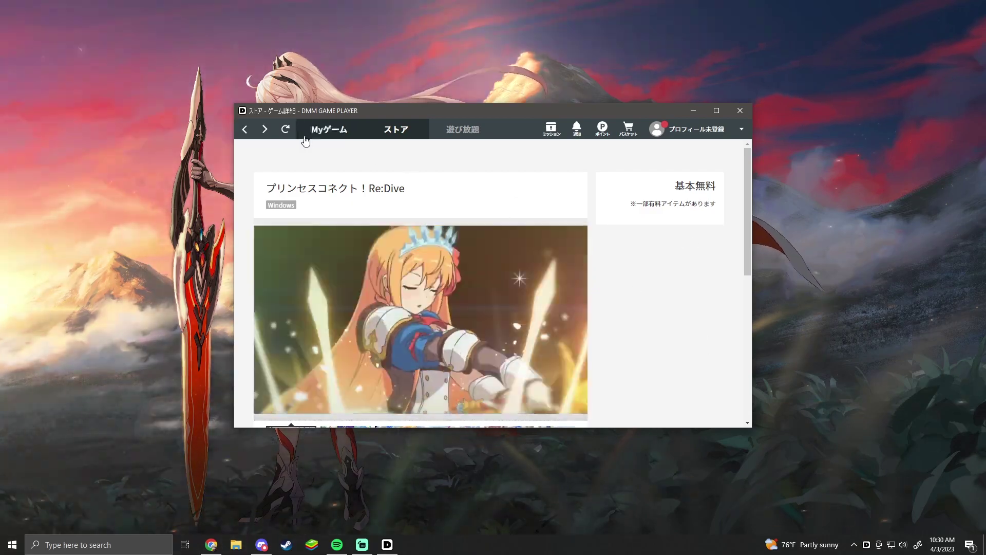
left_click(305, 137)
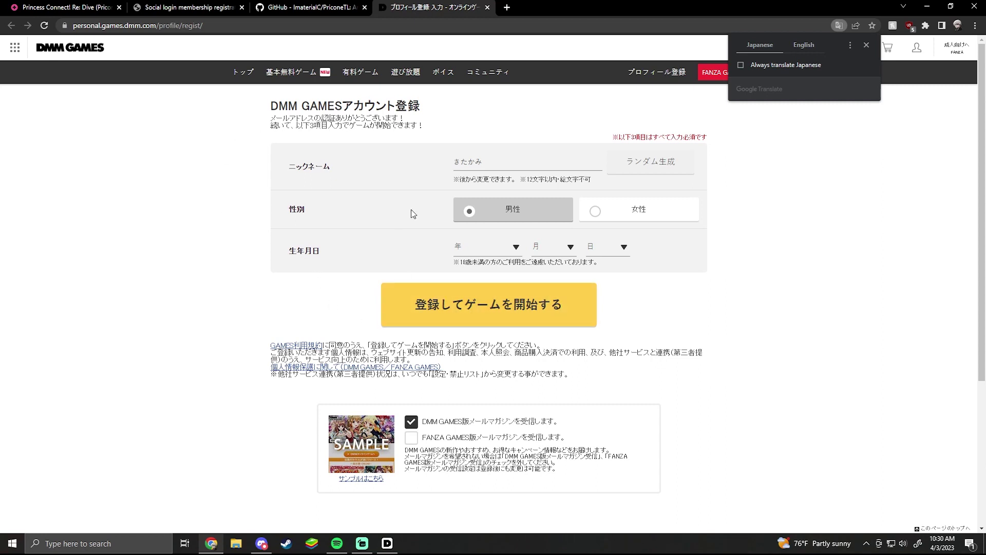
Translate the DMM GAMES registration page to English, enter a nickname, and close the missions page
left_click(801, 42)
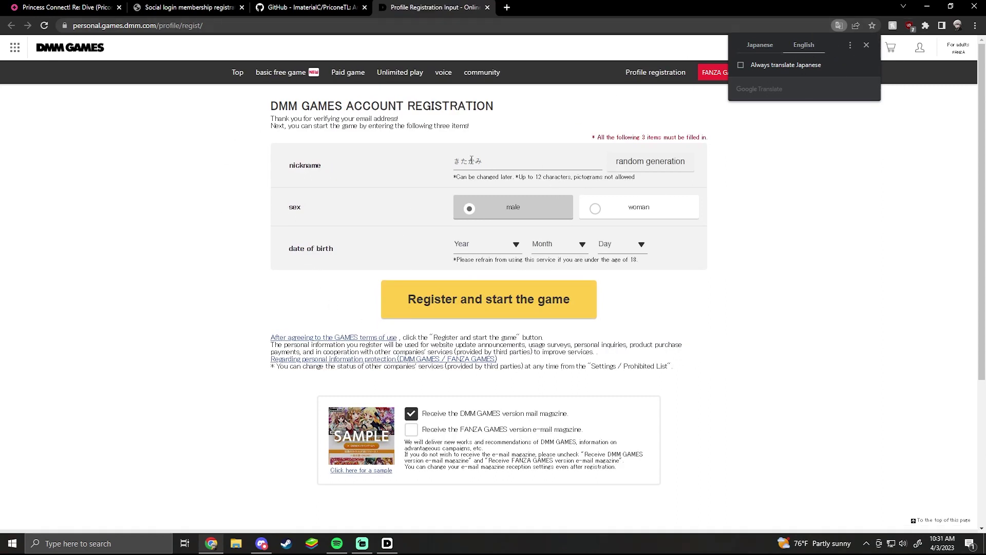
left_click(493, 161)
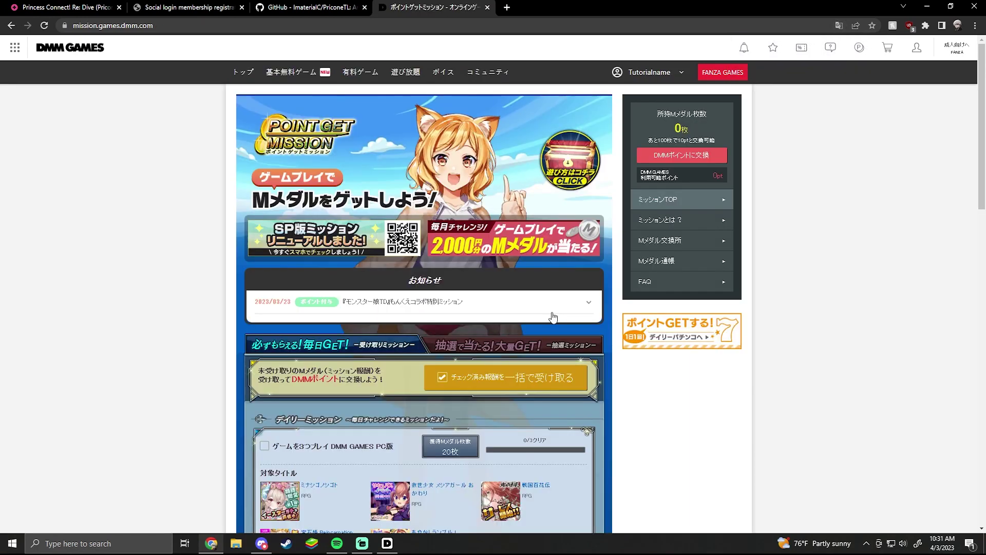
left_click(488, 7)
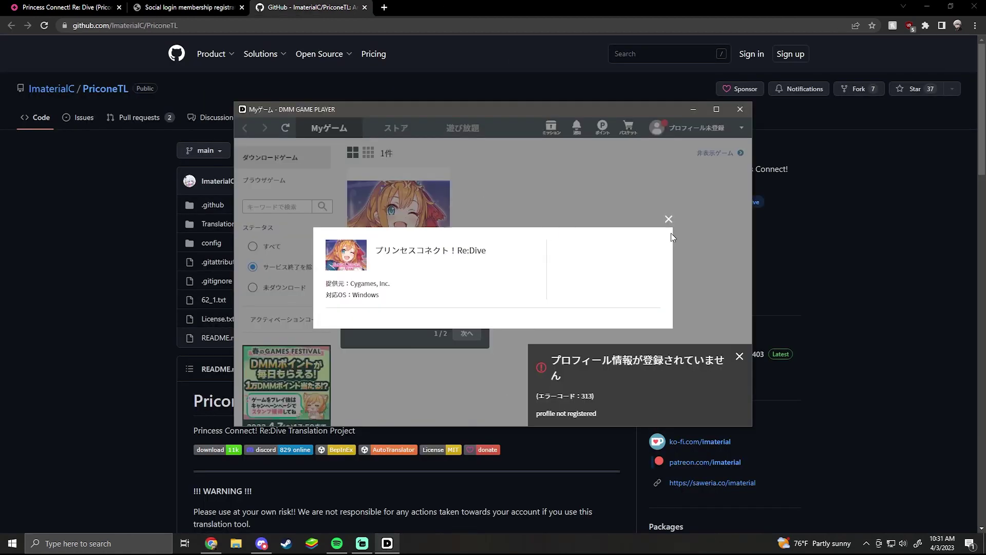
Dismiss the game info dialog and start Princess Connect! Re:Dive's download and play
left_click(667, 220)
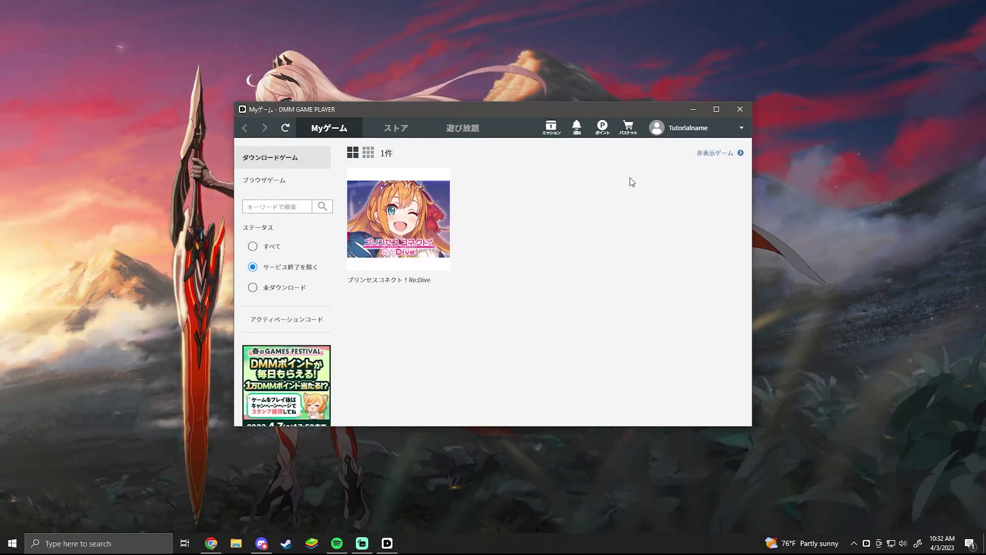
mouse_move(402, 220)
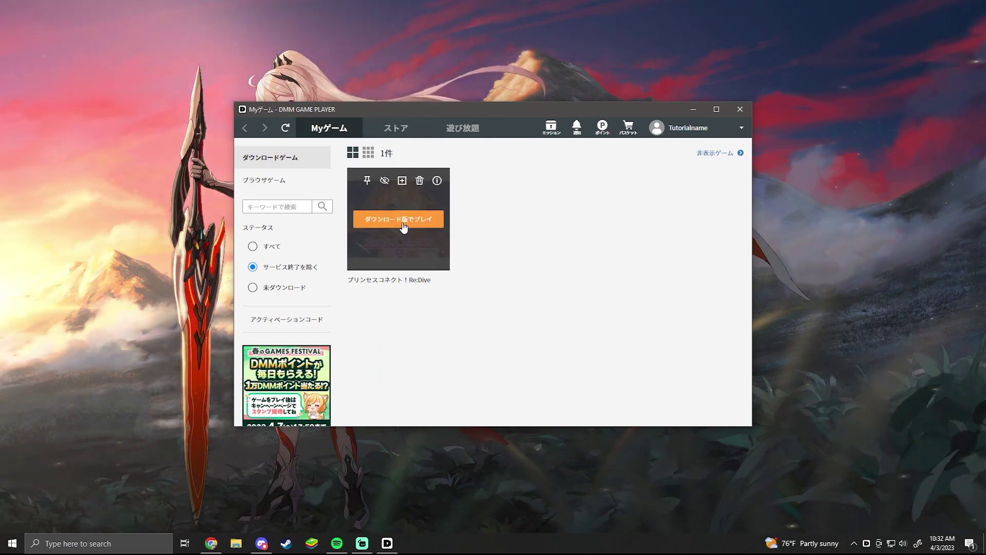
left_click(402, 222)
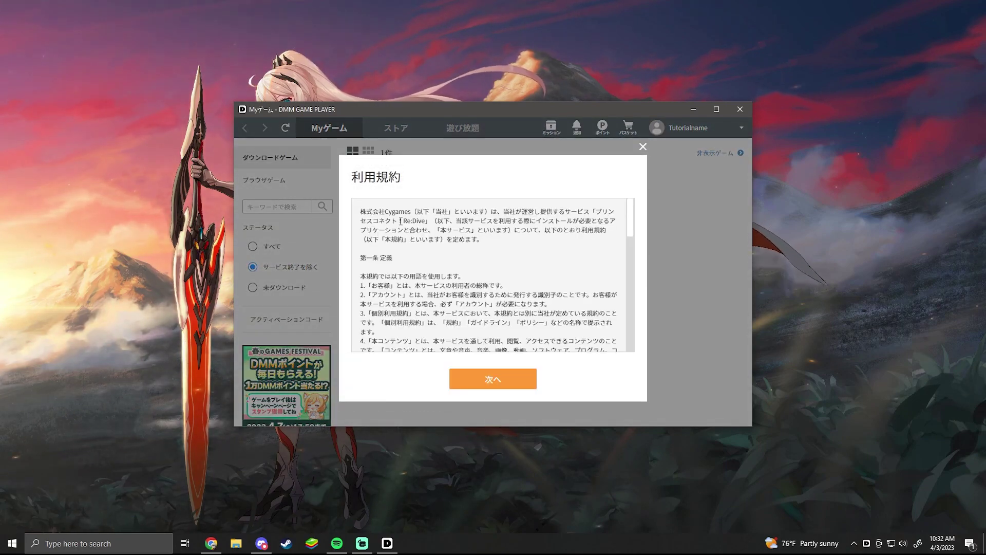
Accept the Re:Dive terms of use by ticking 利用規約に同意 and confirming
scroll(563, 285, "down", 15)
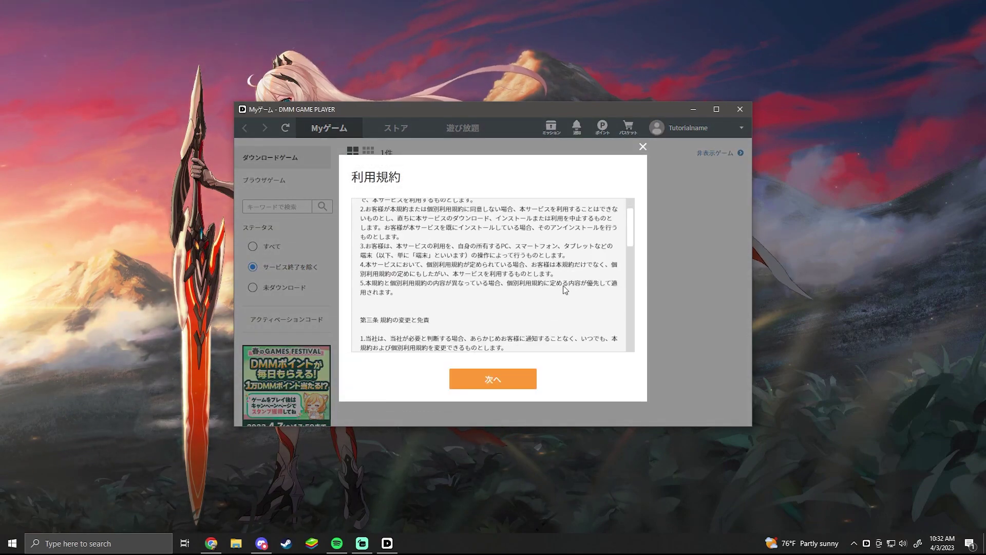
left_click(519, 379)
scroll(488, 267, "down", 5)
left_click(394, 363)
scroll(394, 364, "down", 5)
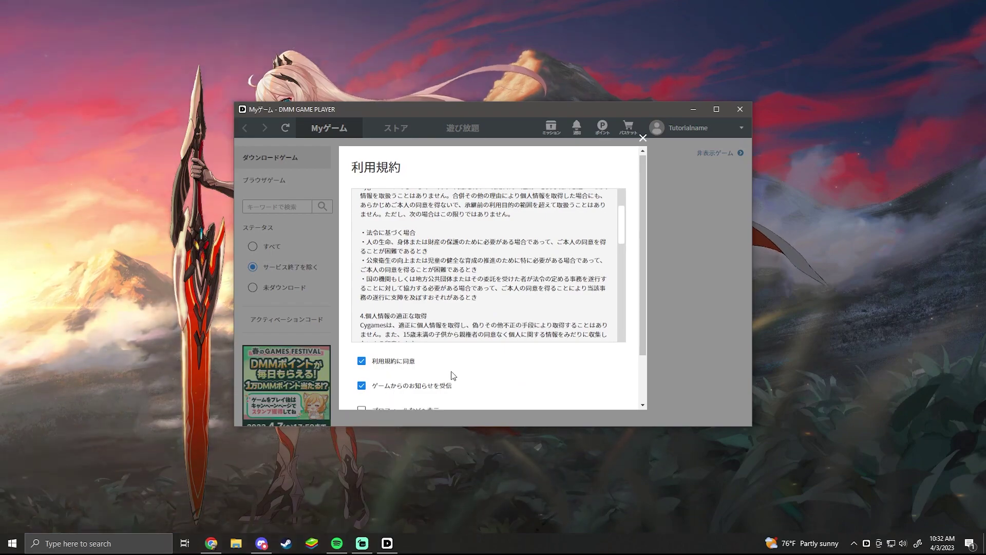
left_click(501, 395)
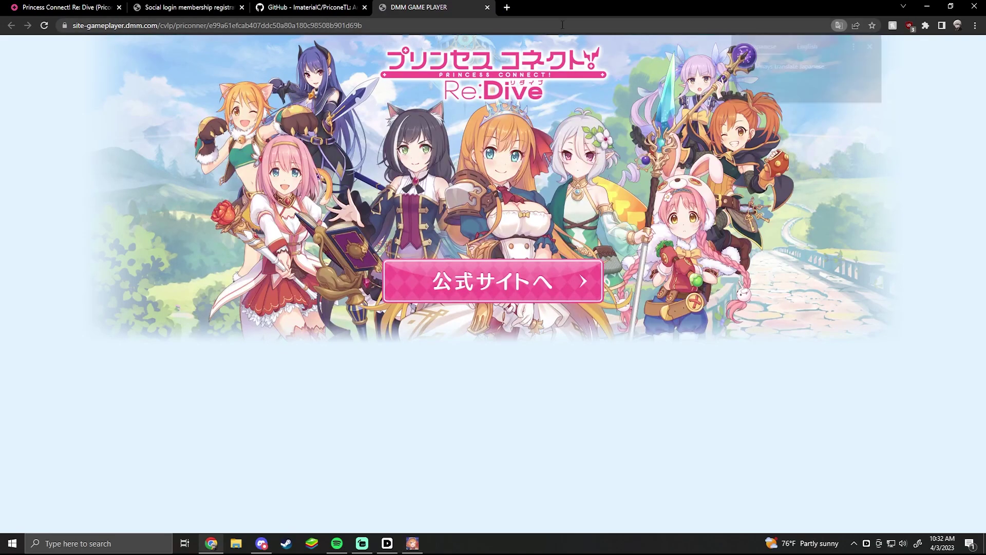
Close the launch tab, check the Re:Dive title screen, then quit the game with OK
left_click(487, 7)
left_click(931, 7)
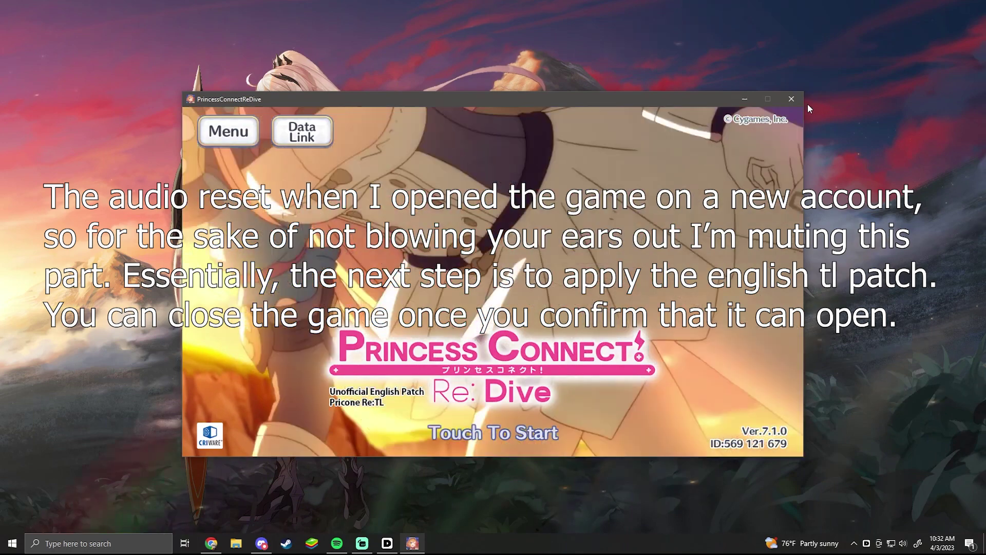
left_click(791, 99)
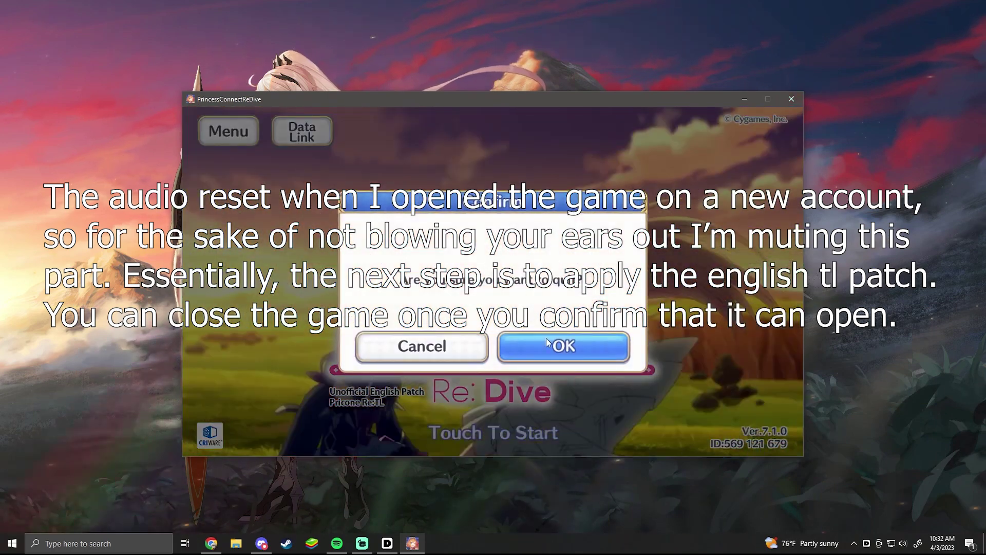
left_click(547, 343)
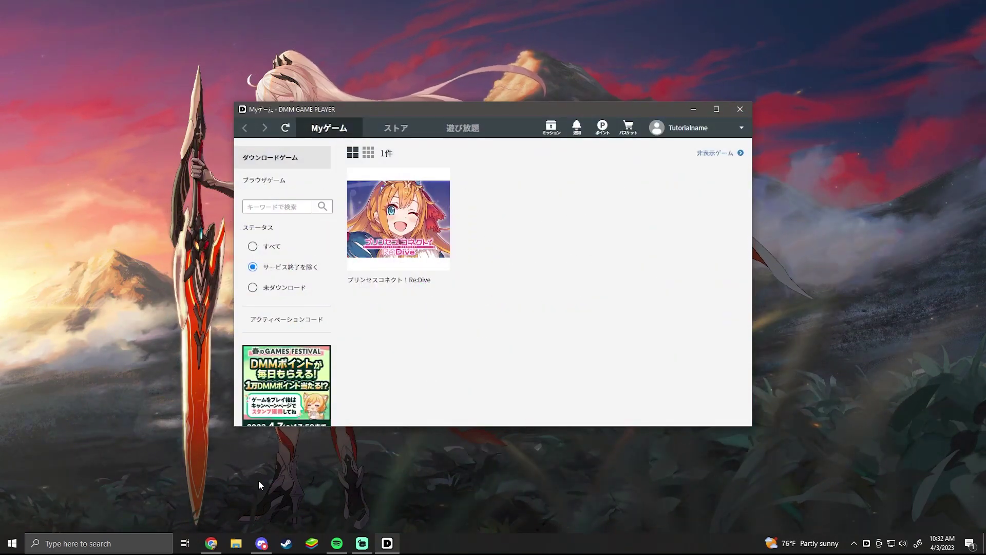
Download PriconneTL_20230403.zip from the PriconeTL latest GitHub release and open it in WinRAR
left_click(211, 543)
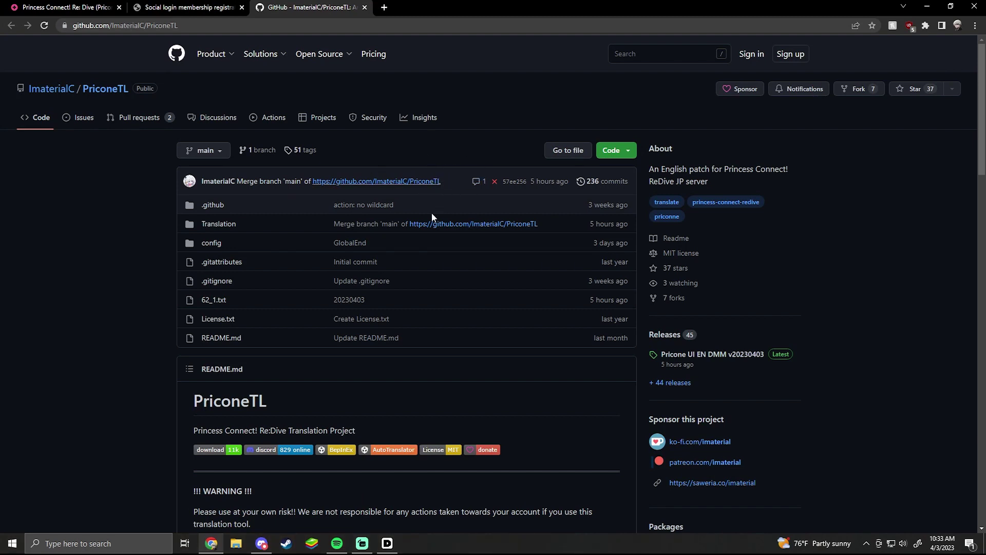
scroll(467, 328, "down", 10)
left_click(378, 349)
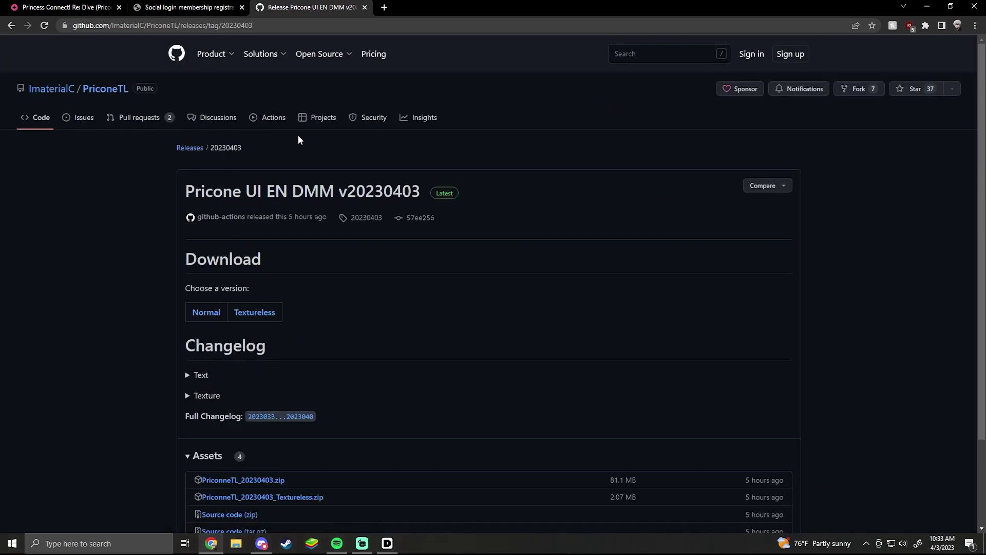
scroll(354, 184, "down", 1)
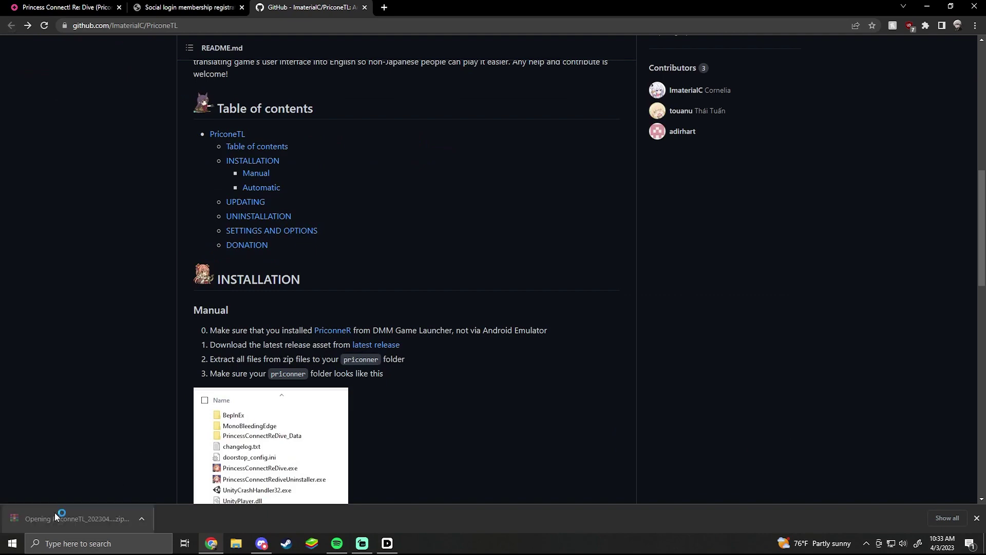
left_click(55, 516)
Extract PriconneTL_20230403.zip into E:\priconne\priconner with WinRAR
left_click(698, 107)
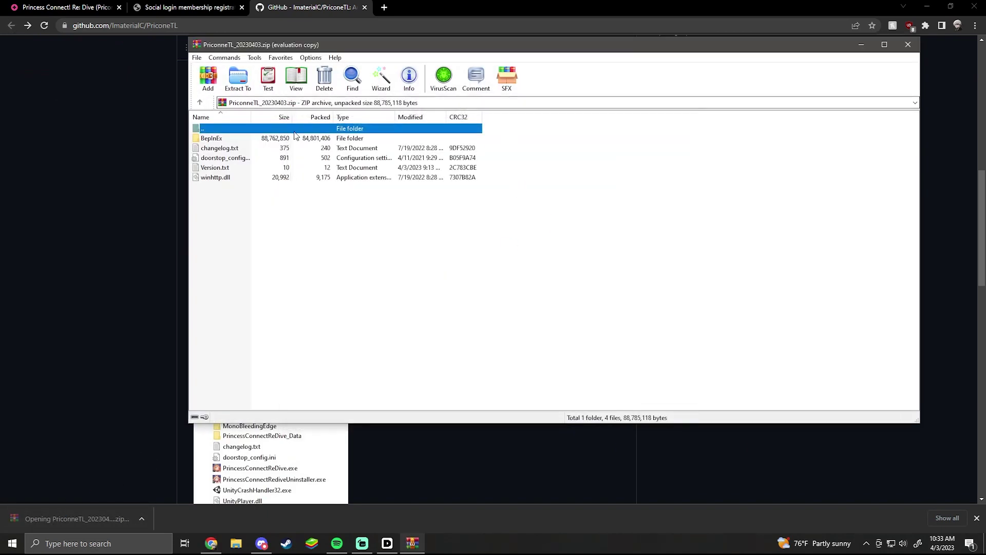
left_click(244, 80)
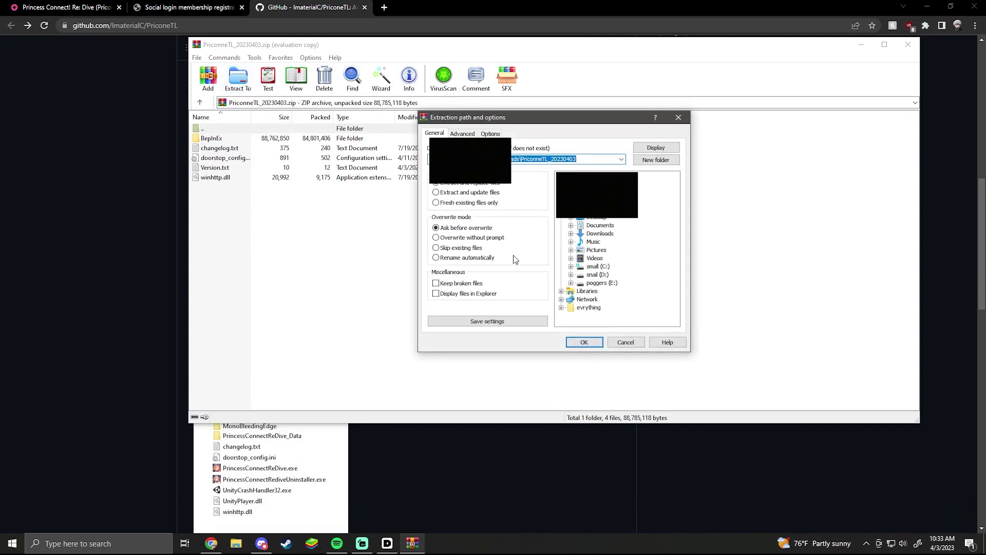
left_click(601, 283)
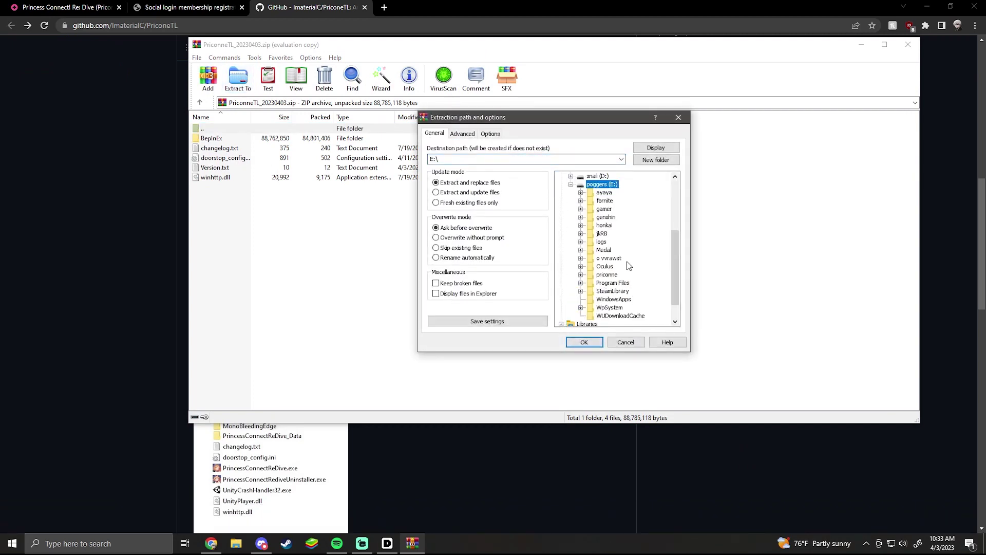
scroll(668, 286, "down", 1)
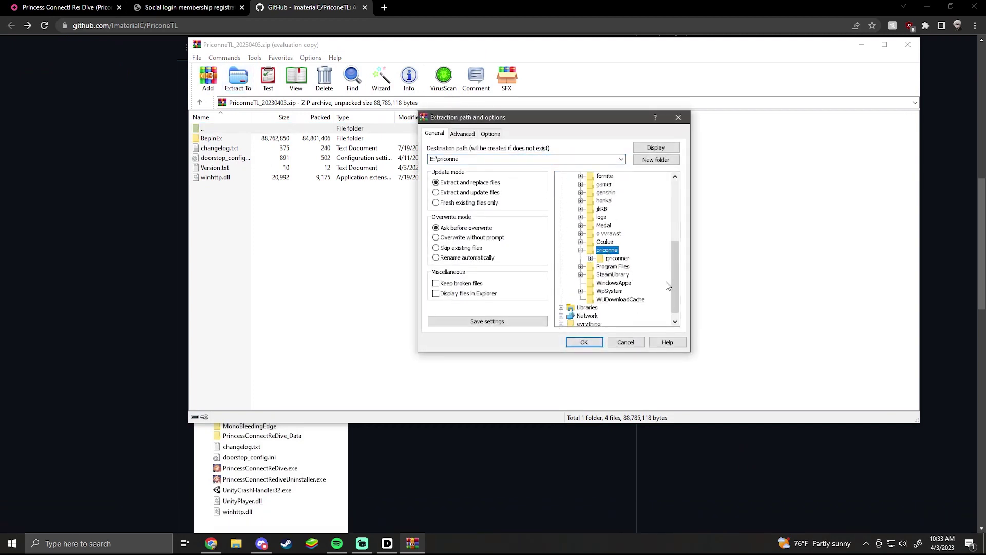
left_click(623, 252)
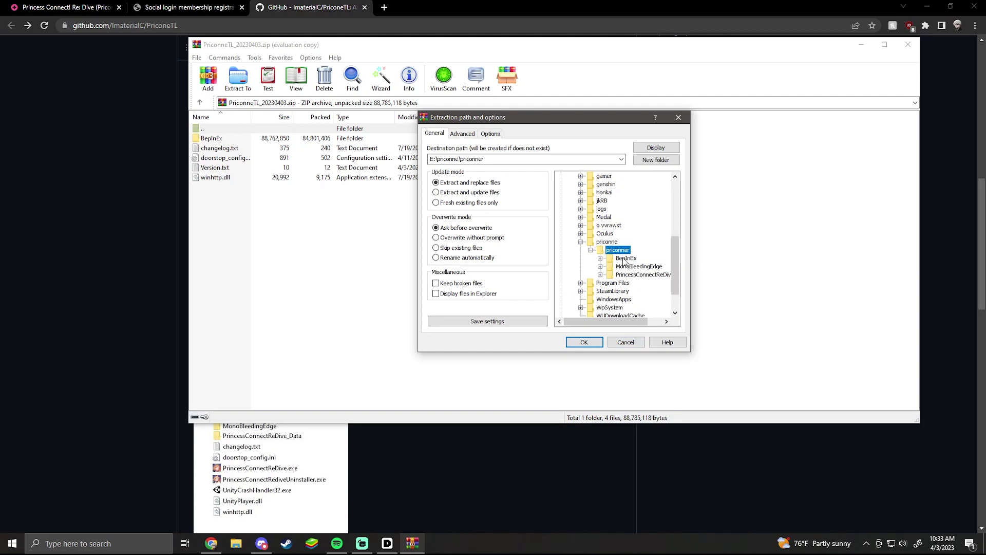
left_click(683, 121)
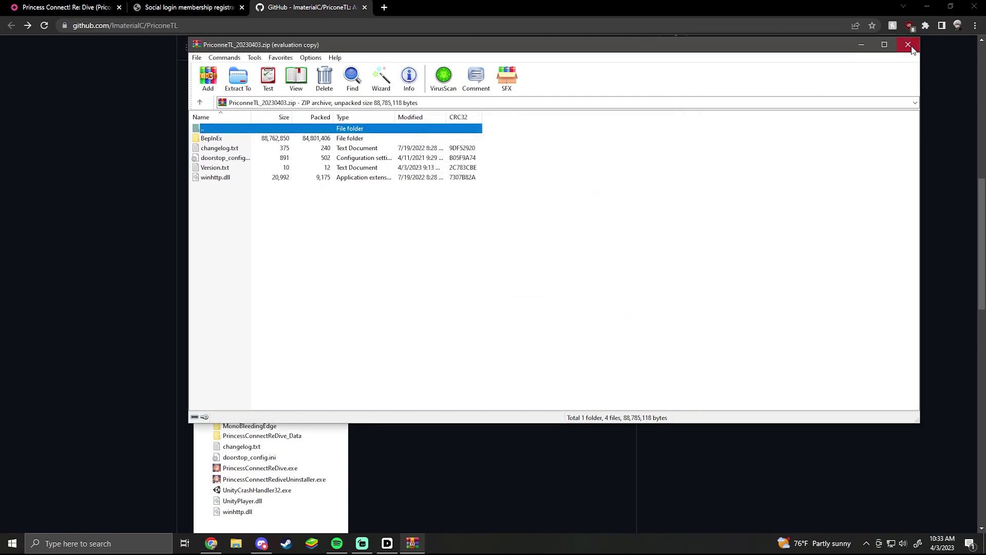
Close the WinRAR archive window and bring DMM GAME PLAYER back to the front
left_click(909, 45)
left_click(387, 544)
mouse_move(410, 227)
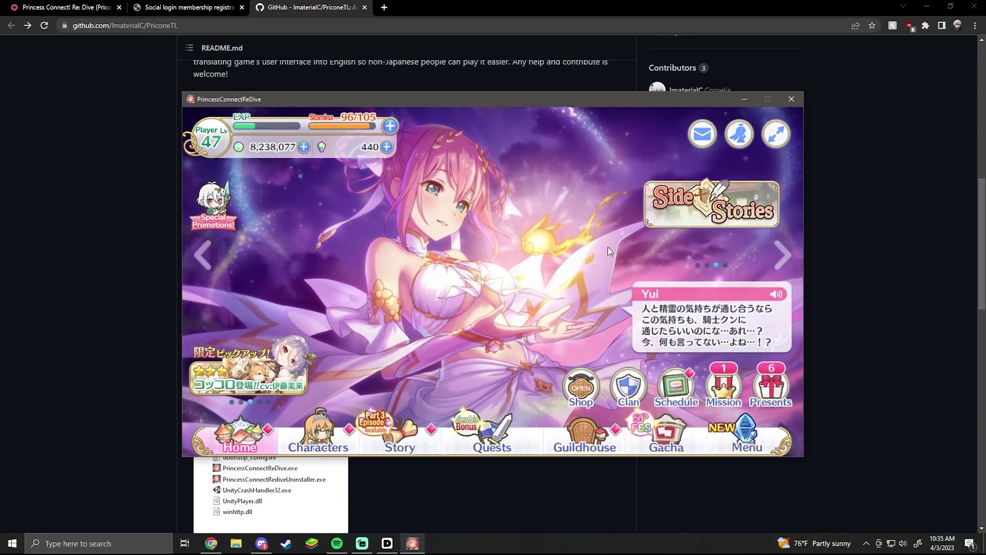
Check the English Characters, Stories and Quests screens, then open Ameth's enhancement screen
left_click(317, 435)
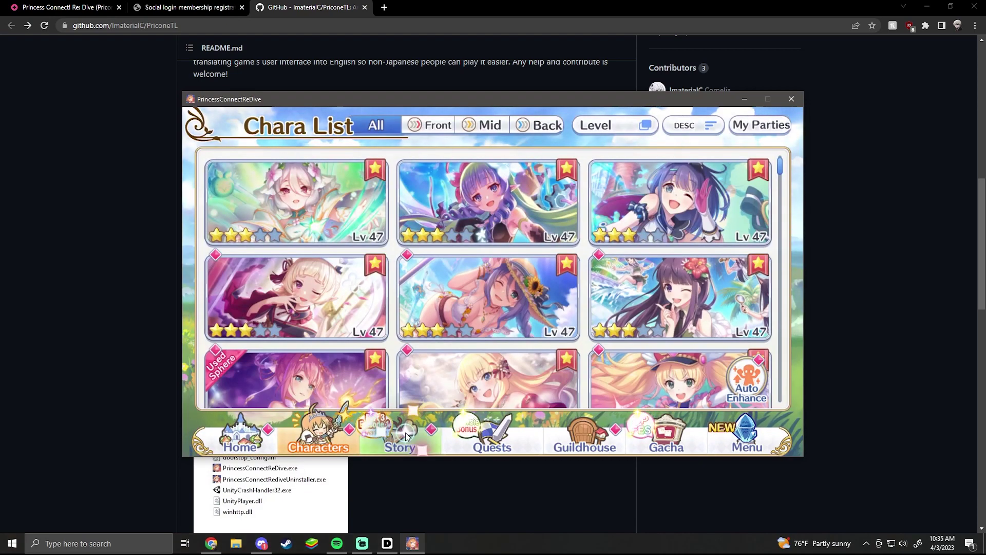
left_click(405, 432)
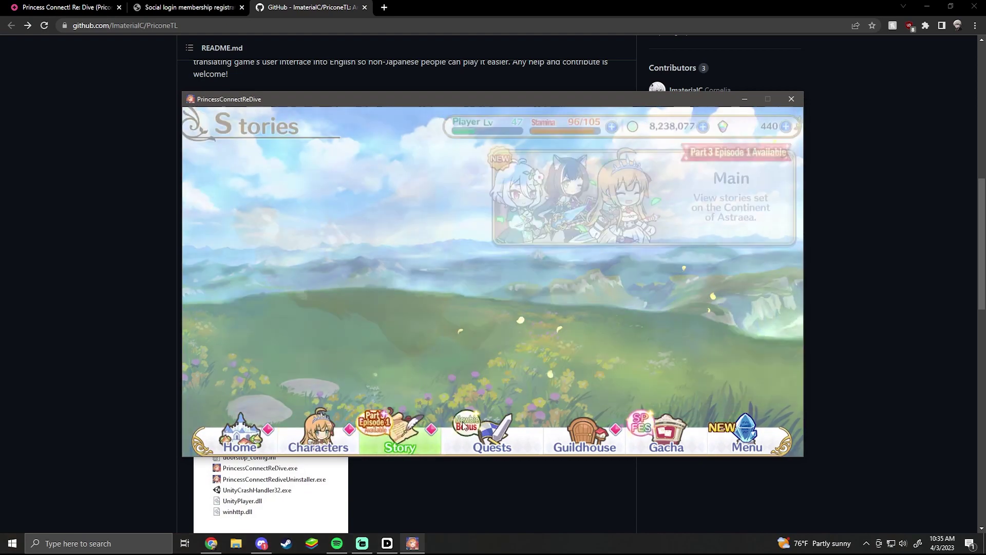
left_click(531, 437)
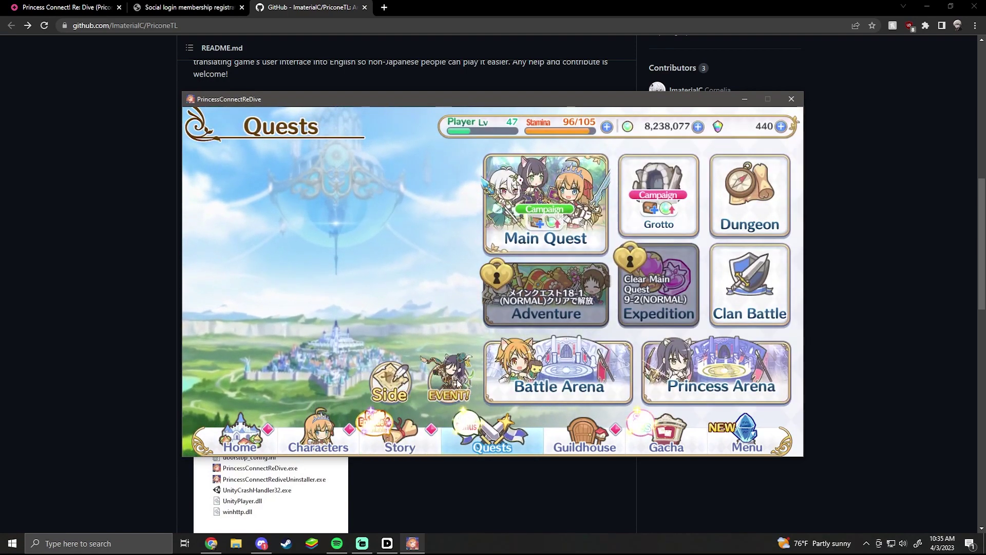
left_click(318, 439)
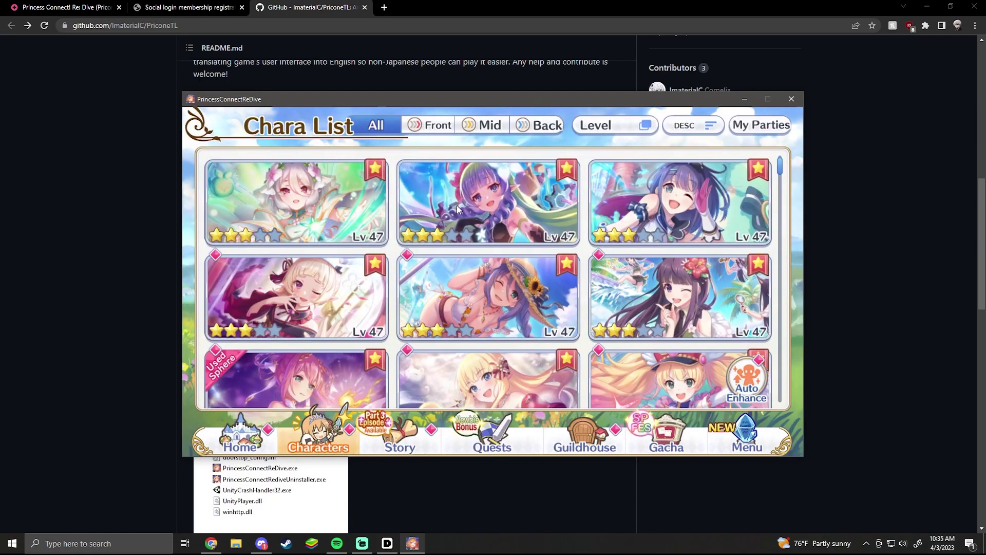
left_click(457, 208)
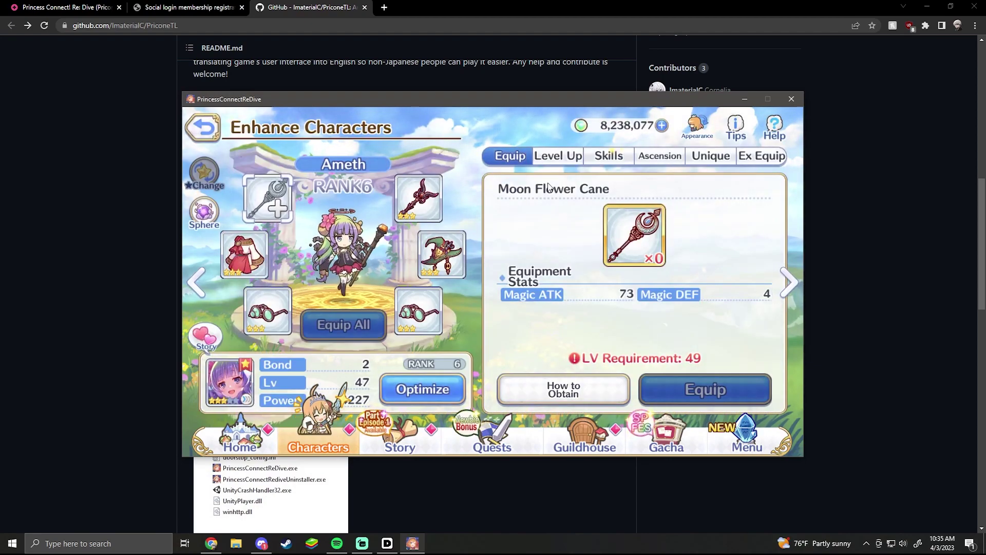
Check Ameth's Fiore Felicita skill, then step through Misora, Yuki and Shizuru to Kasumi
left_click(611, 154)
left_click(524, 226)
left_click(234, 130)
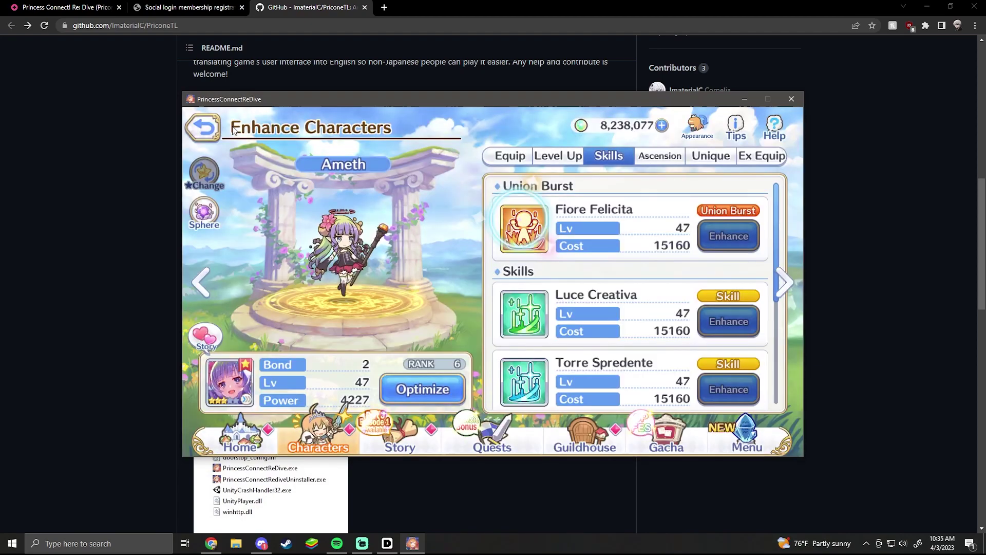
left_click(788, 280)
left_click(788, 279)
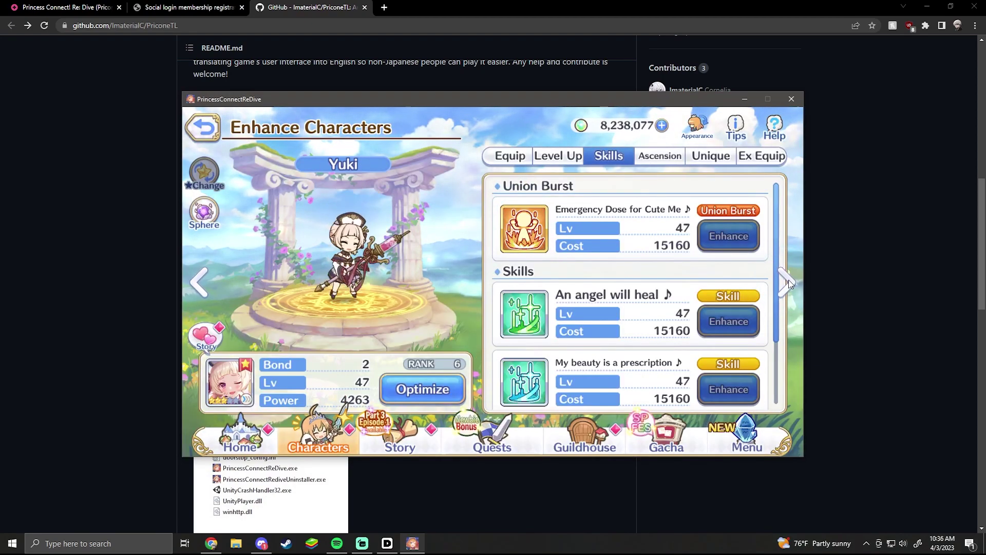
left_click(788, 279)
left_click(788, 281)
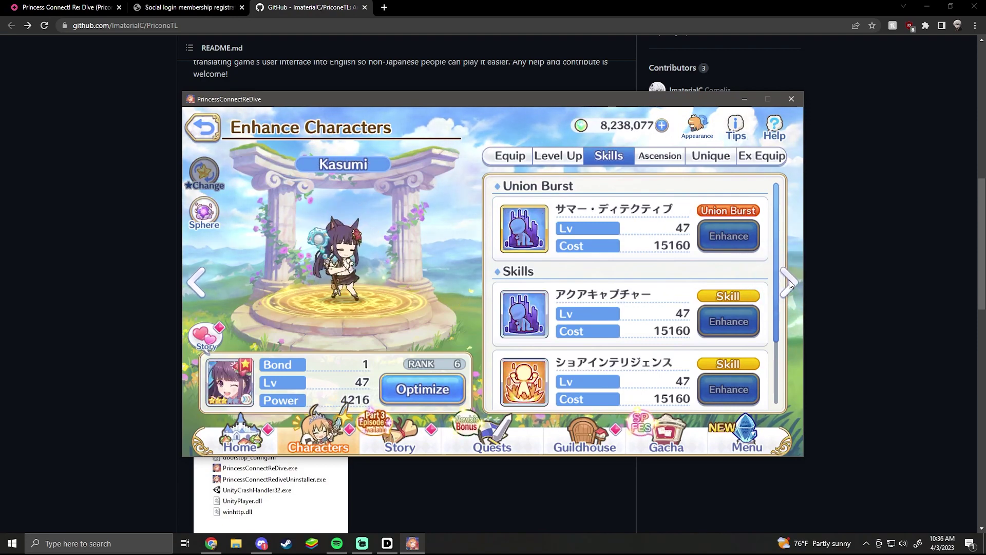
Inspect Kasumi's Union Burst and other skill details, then go to the Stories screen
left_click(524, 228)
left_click(532, 326)
left_click(536, 385)
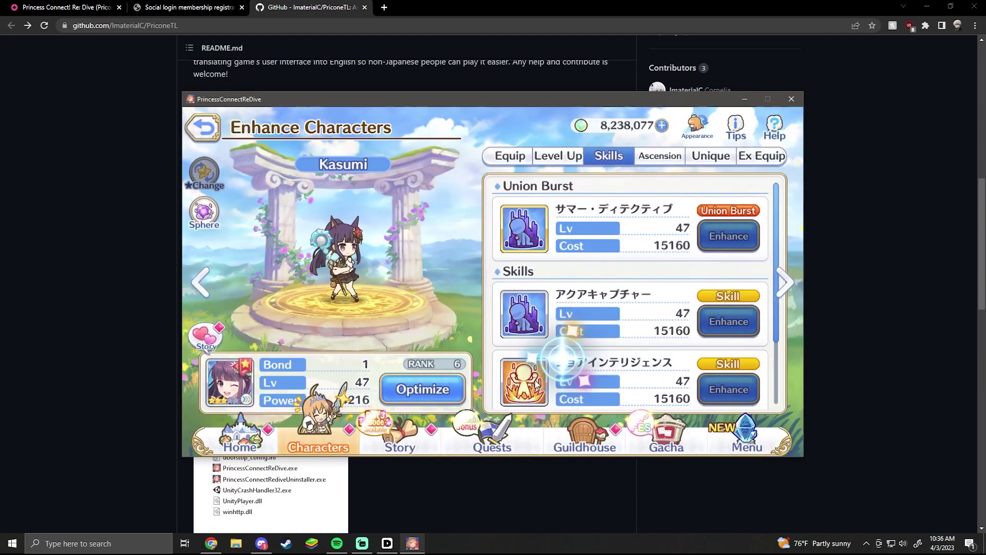
left_click(637, 237)
left_click(196, 128)
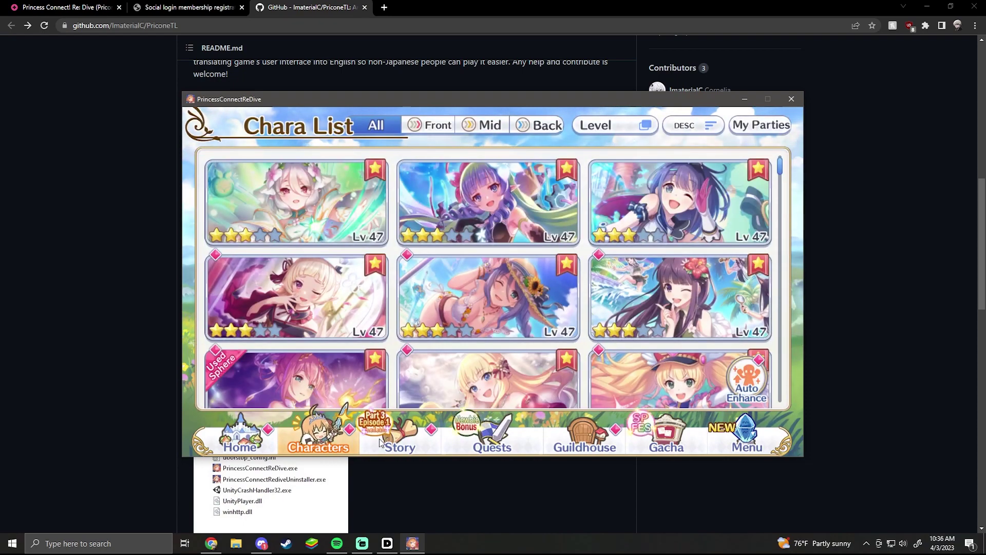
left_click(379, 439)
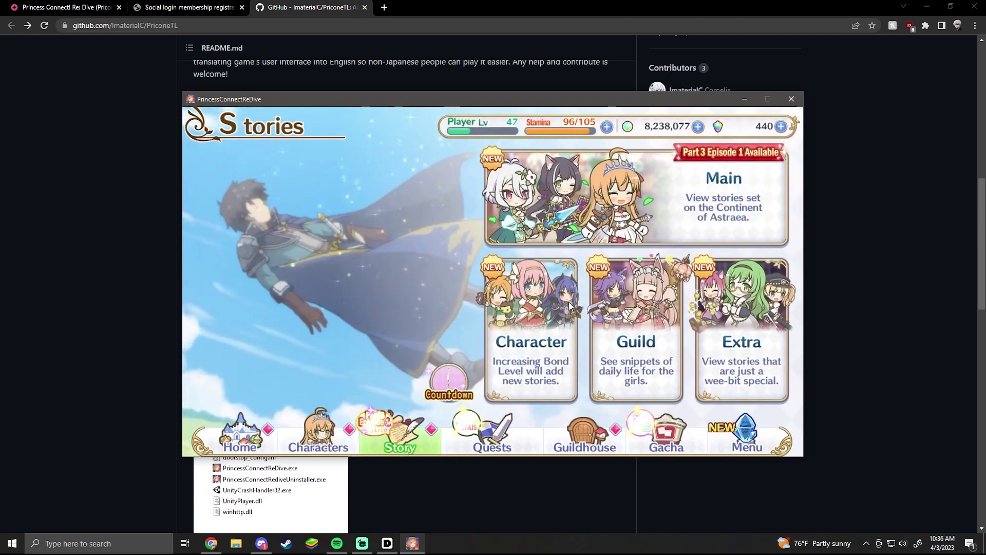